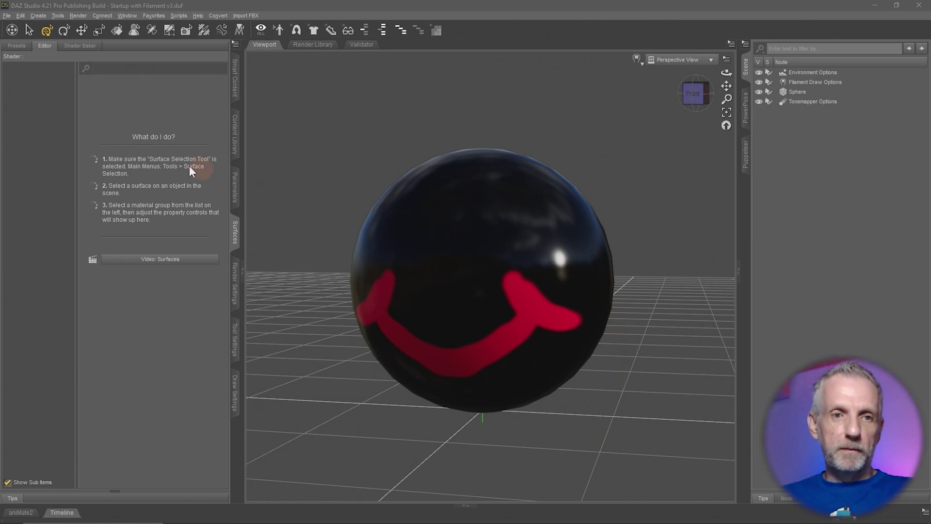
Set the Layered Textures preference toward Compression in the Interface preferences
left_click(24, 14)
left_click(55, 141)
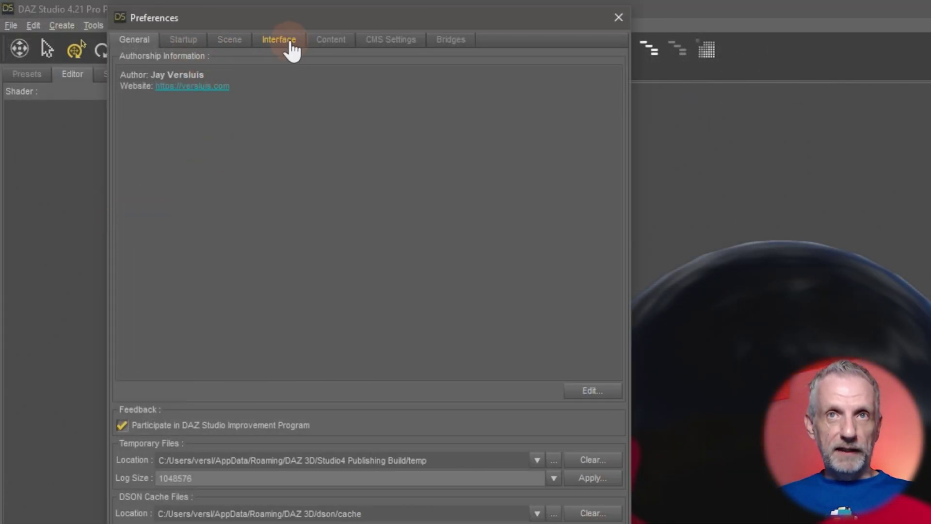
left_click(291, 44)
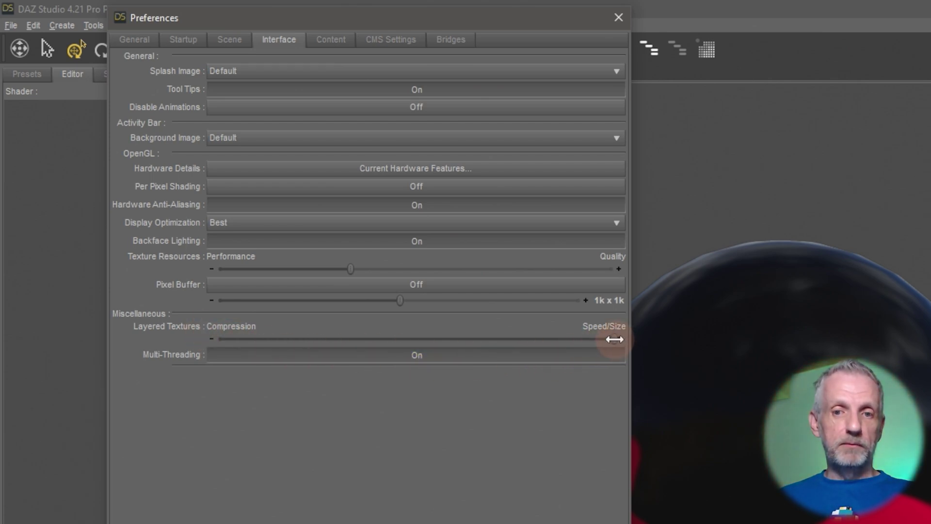
left_click_drag(613, 339, 193, 340)
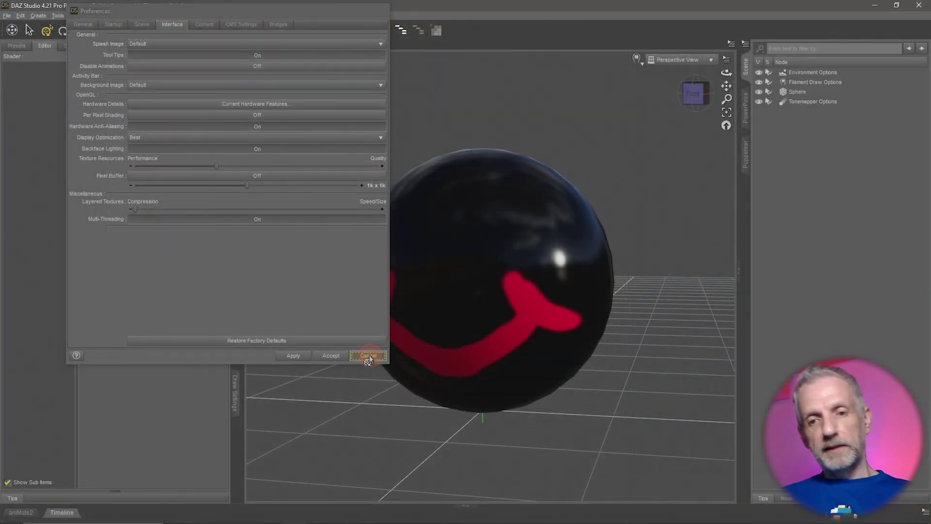
left_click(367, 355)
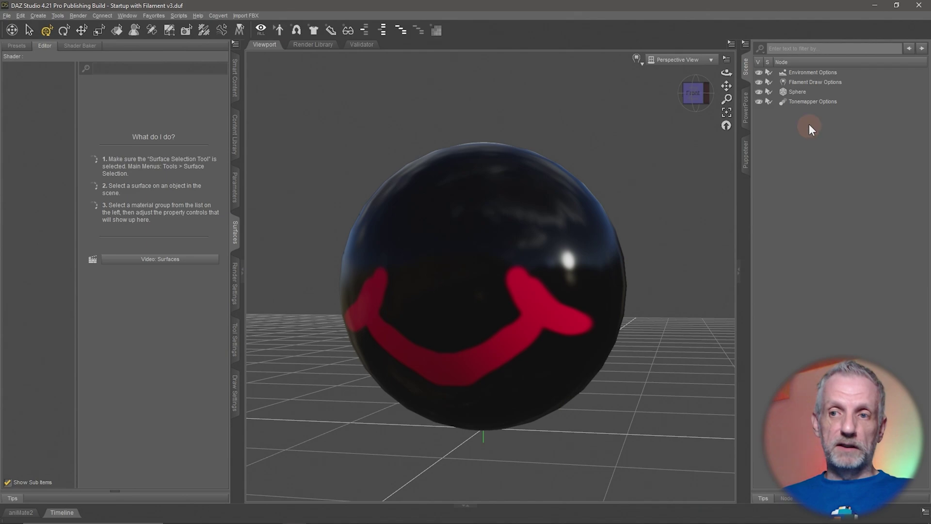
Select the Sphere and show only its material's Base property group in Surfaces
left_click(806, 93)
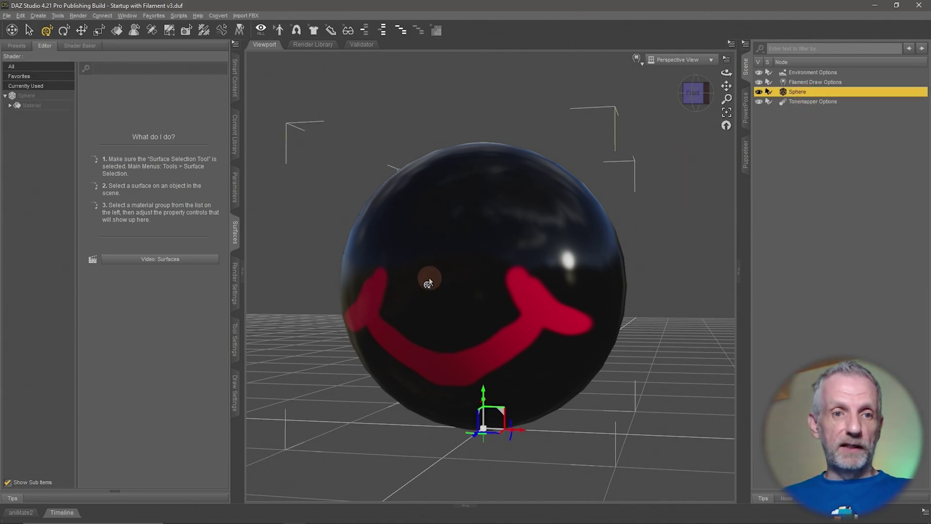
left_click(54, 108)
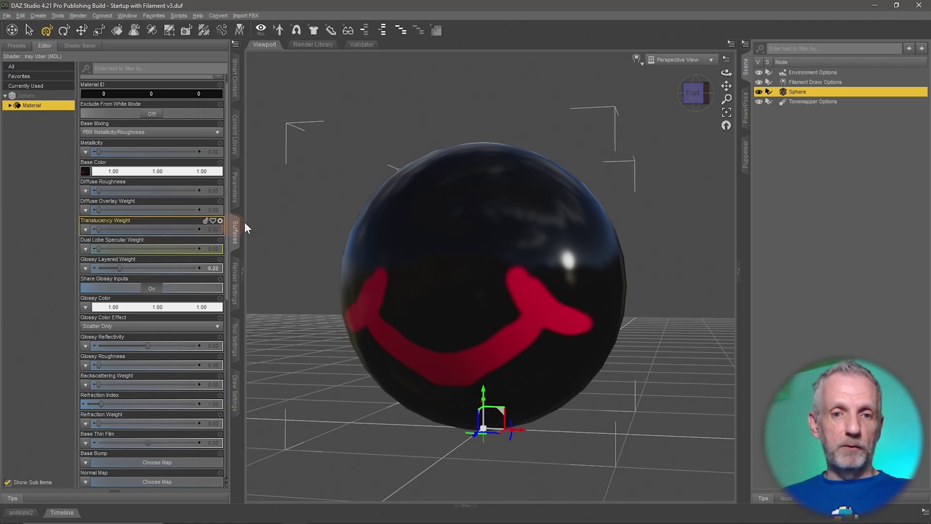
left_click(10, 106)
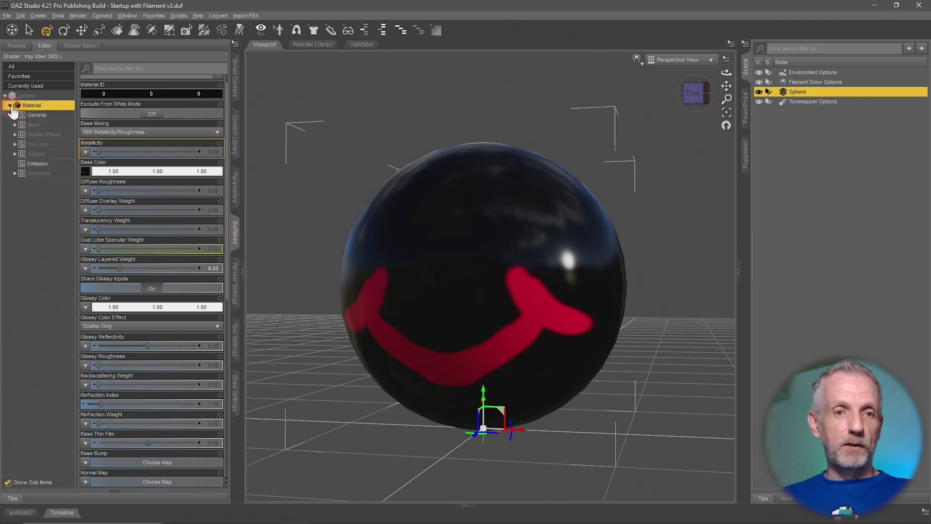
left_click(50, 126)
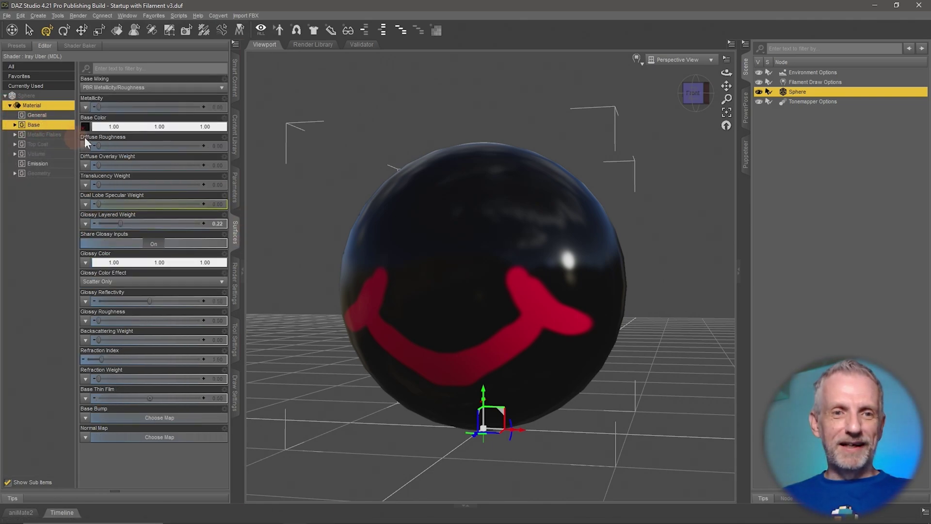
Replace the Base Color map with Eyes.png and orbit slightly to check the sphere
mouse_move(86, 129)
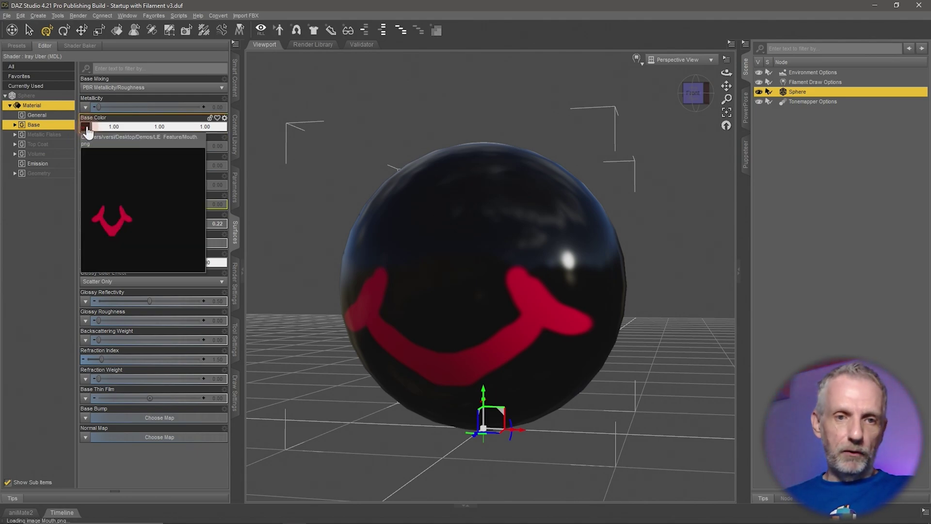
left_click(86, 129)
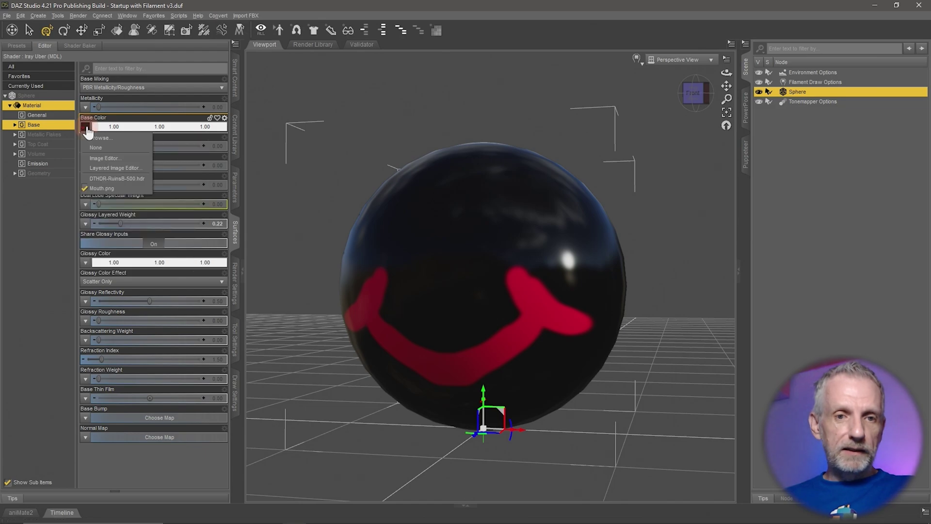
left_click(112, 140)
left_click(176, 91)
left_click(403, 322)
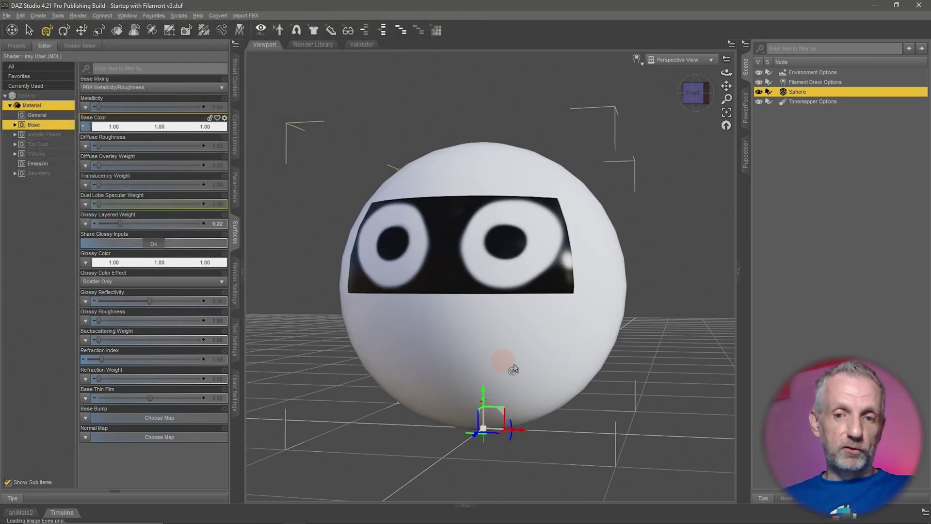
mouse_move(576, 348)
left_mouse_down()
mouse_move(575, 327)
mouse_move(578, 336)
mouse_move(549, 345)
left_mouse_up()
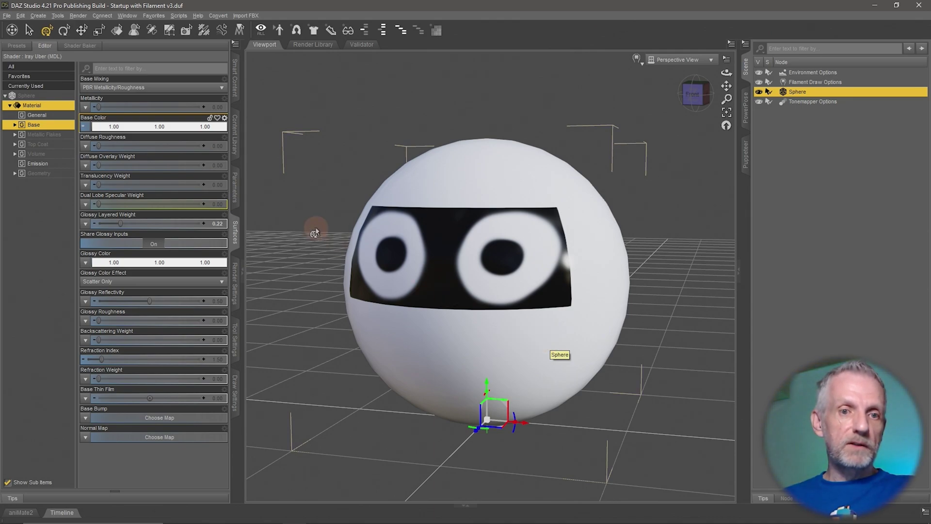
mouse_move(86, 128)
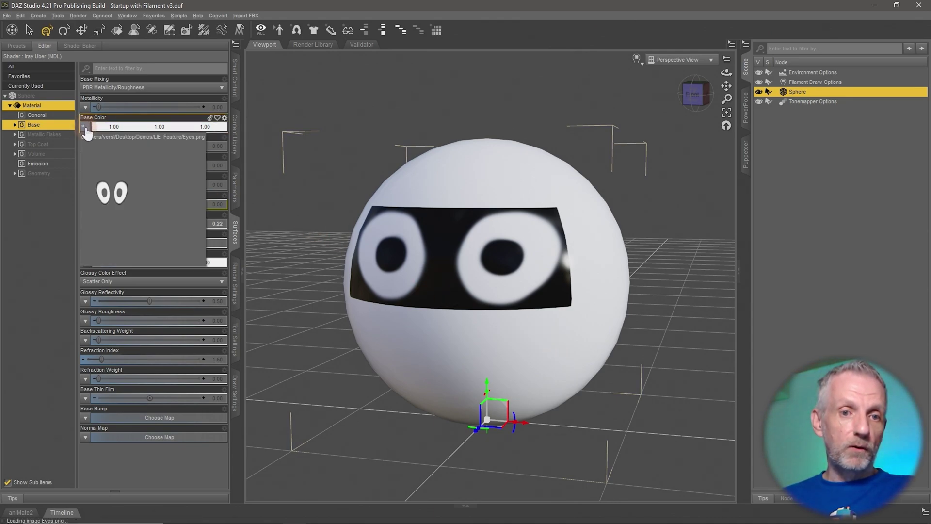
Open the Eyes.png Base Color map in the Layered Image Editor and reposition its window
left_click(87, 127)
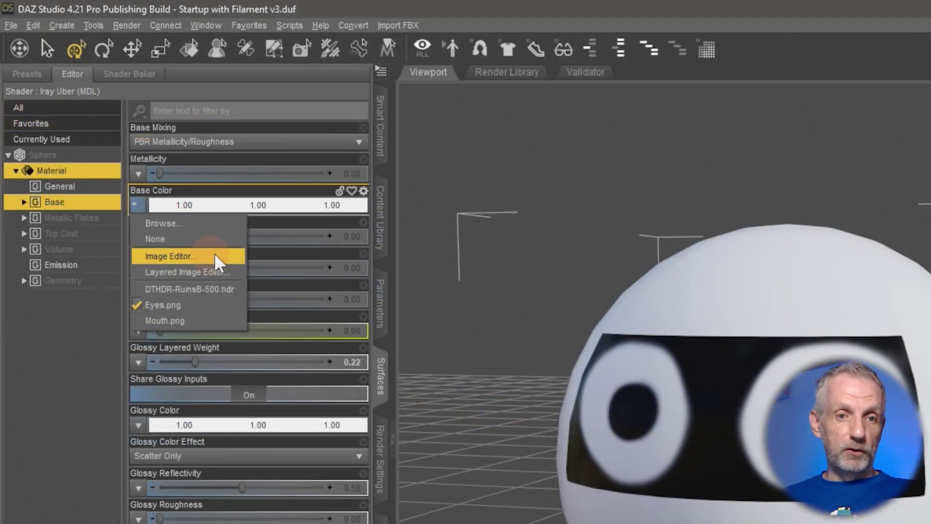
left_click(231, 274)
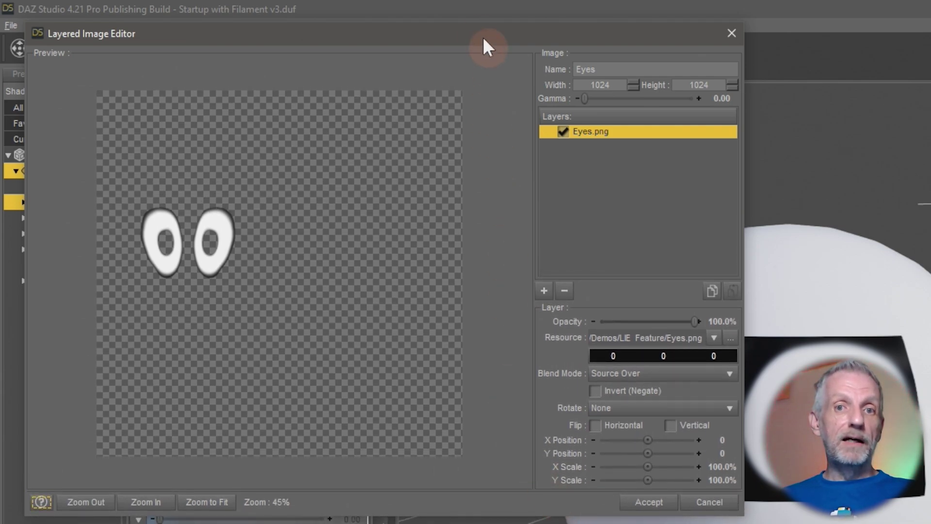
left_click_drag(480, 33, 471, 13)
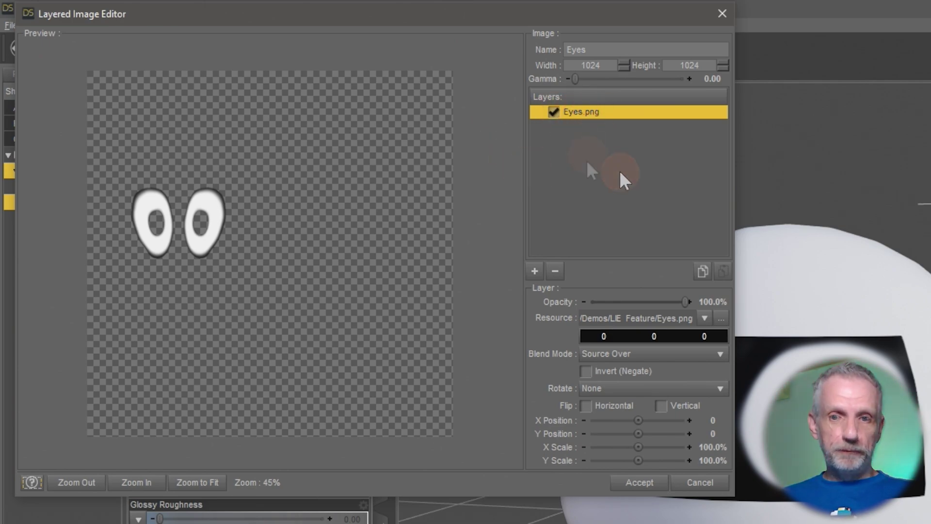
Add Mouth.png as a new image layer
left_click(535, 273)
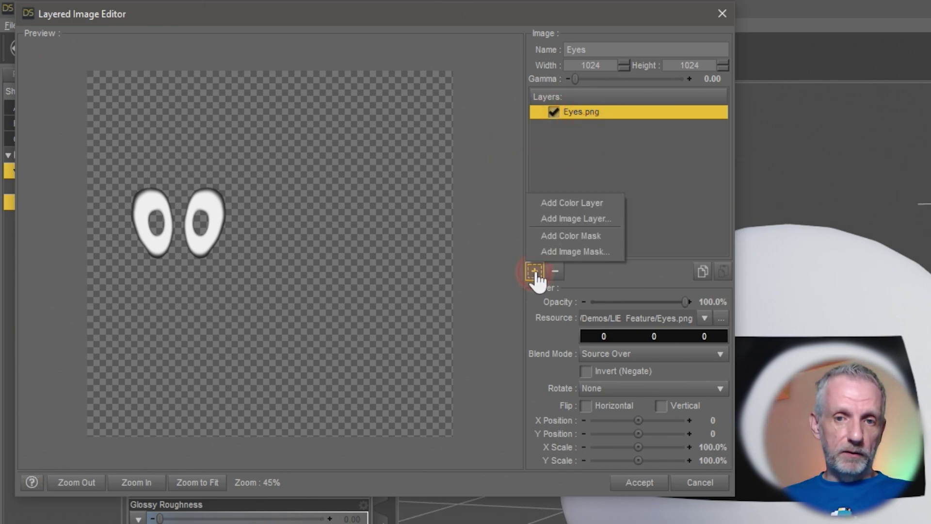
left_click(609, 219)
left_click(389, 175)
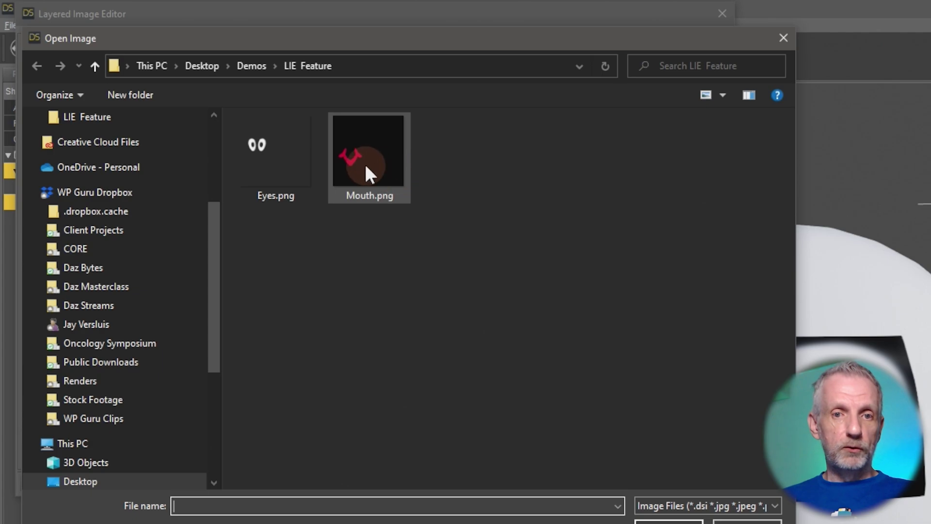
left_click(669, 520)
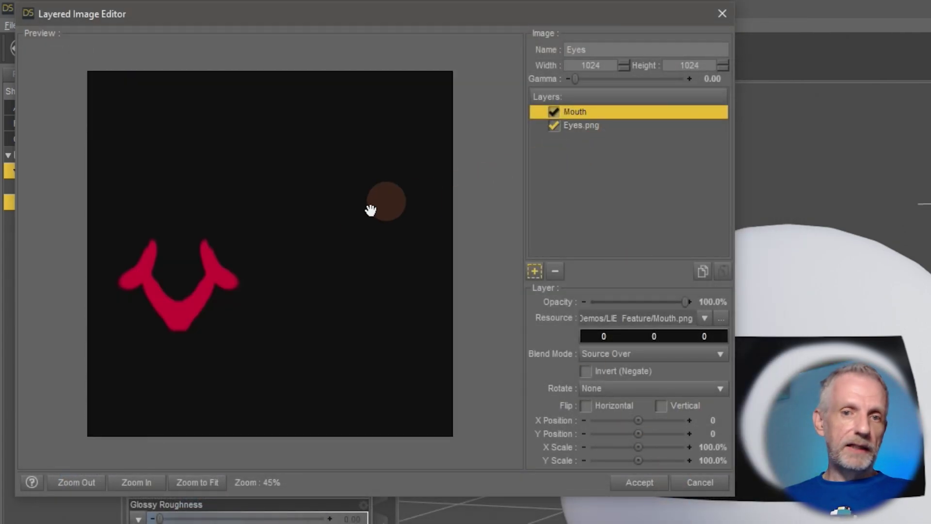
Move the Mouth layer below Eyes.png and accept the combined image
left_click(584, 126)
left_click(606, 114)
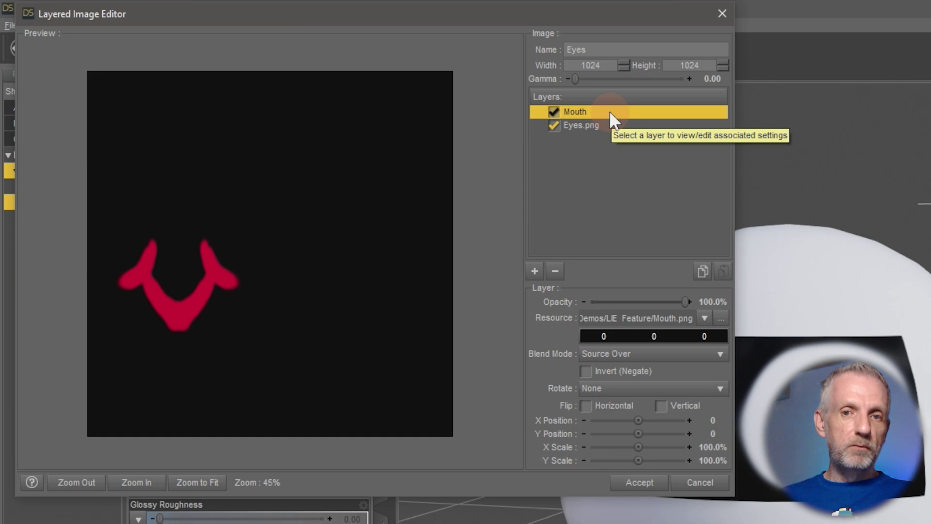
left_click_drag(609, 112, 609, 141)
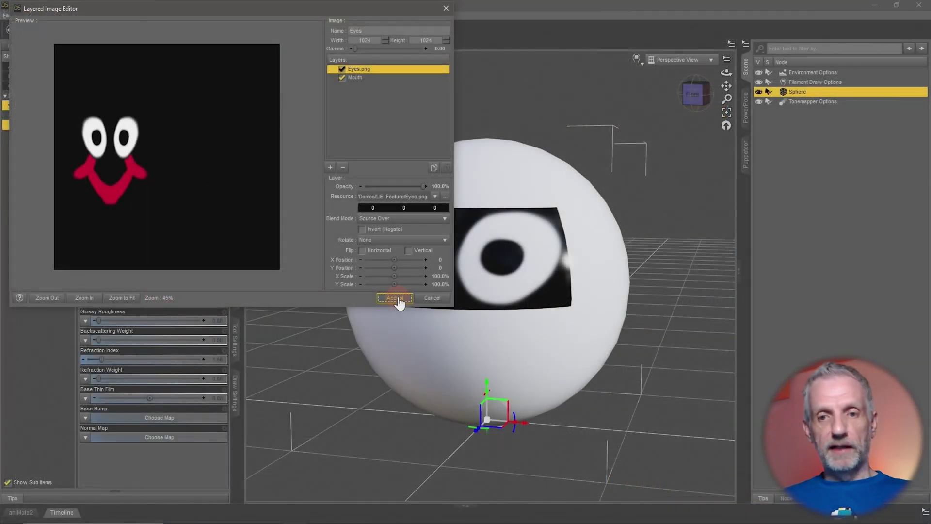
left_click(396, 298)
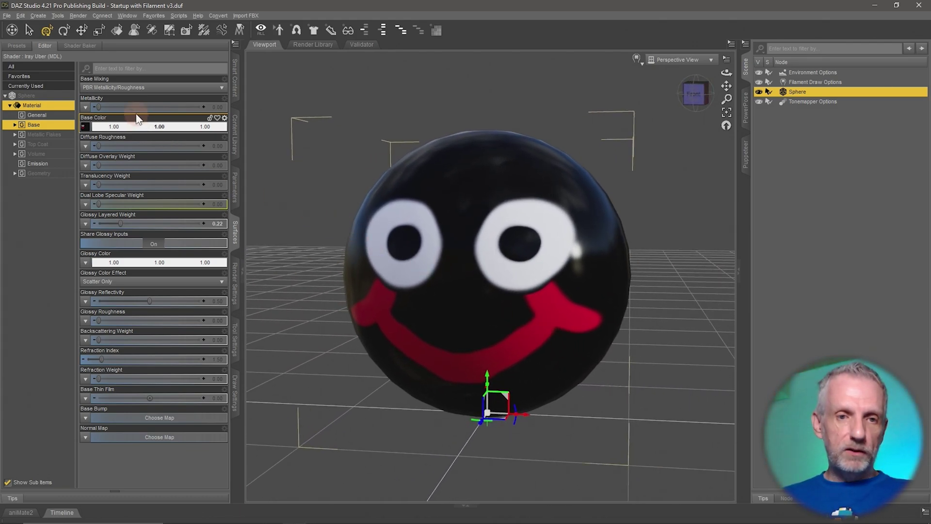
mouse_move(87, 130)
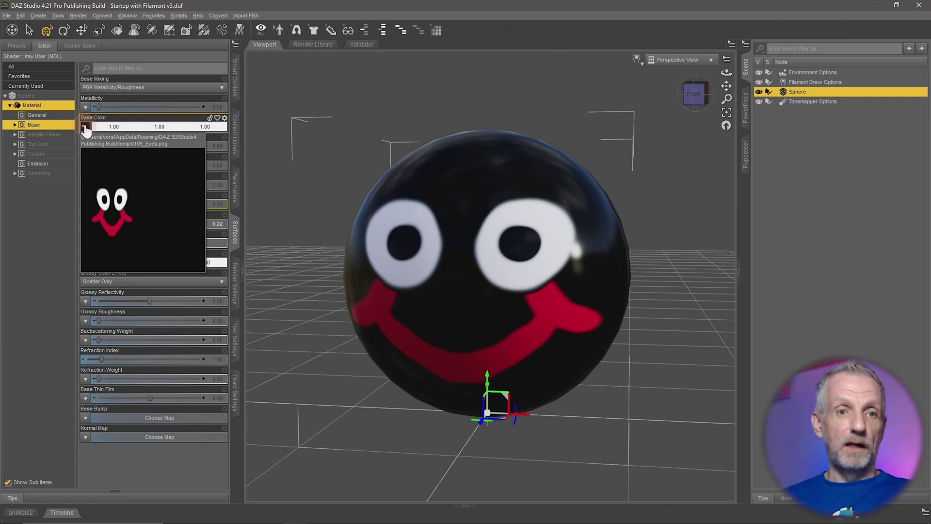
Slide Layered Textures to Compression, then back to Speed/Size, and apply the preferences
left_click(19, 16)
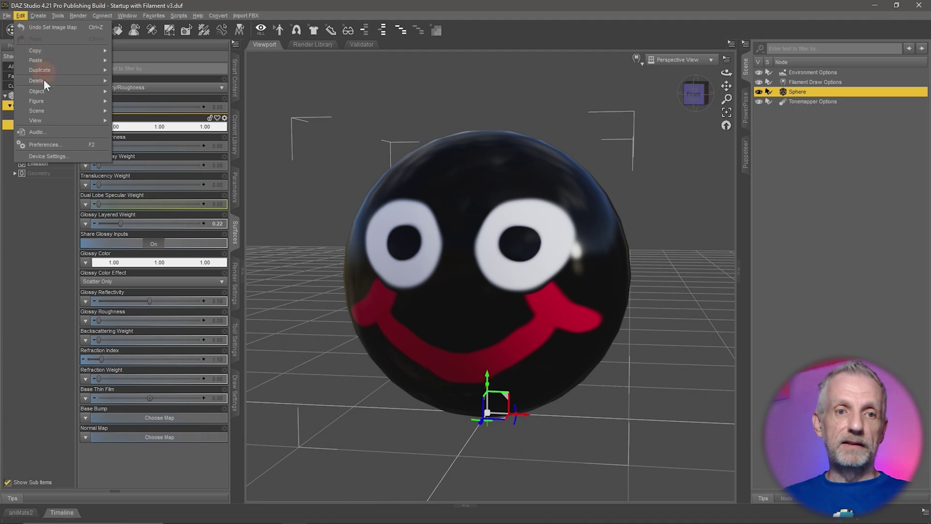
left_click(62, 145)
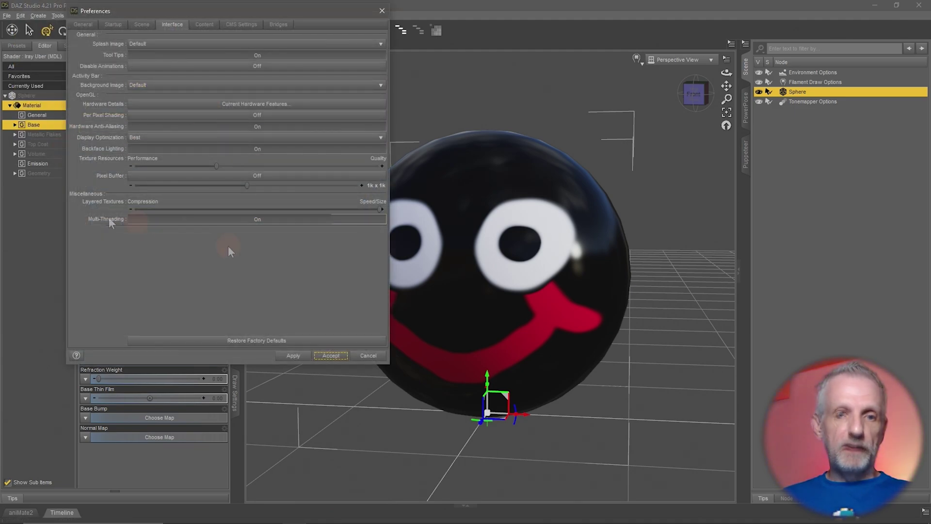
left_click_drag(378, 210, 135, 210)
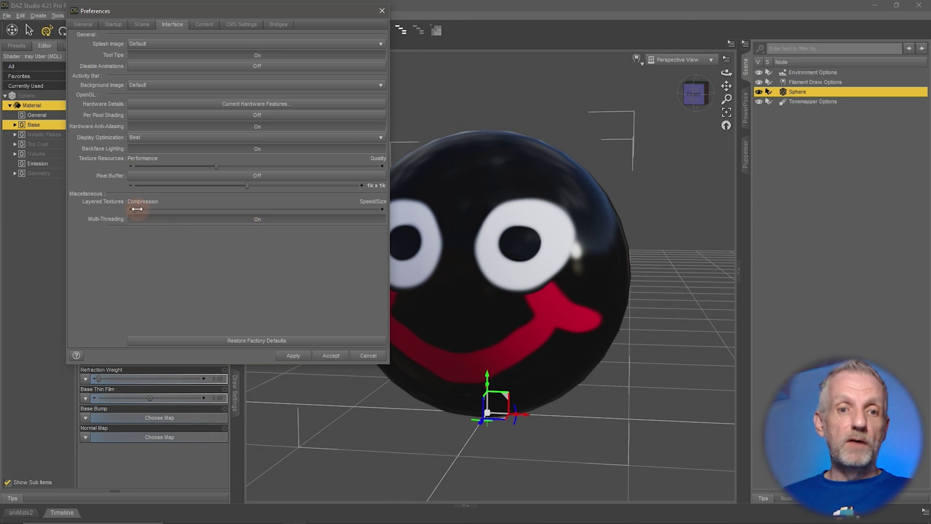
left_click_drag(138, 208, 361, 223)
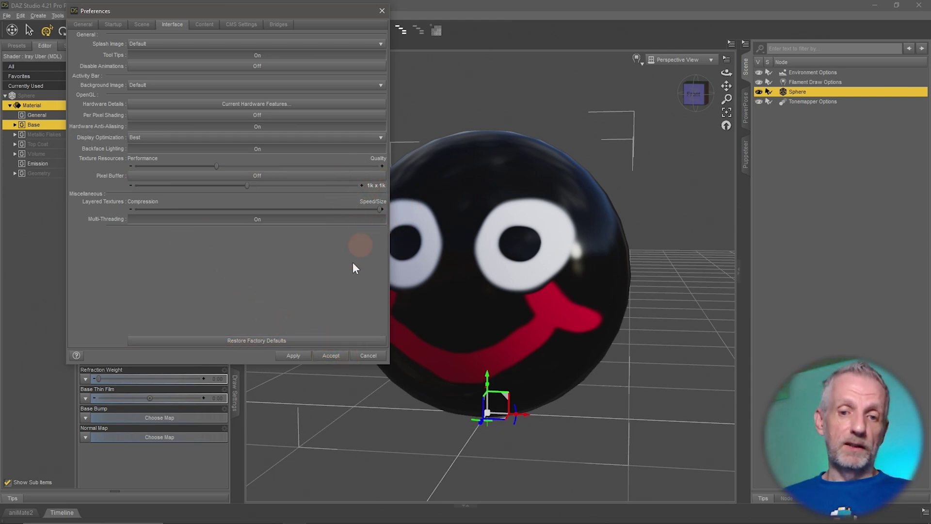
left_click(295, 358)
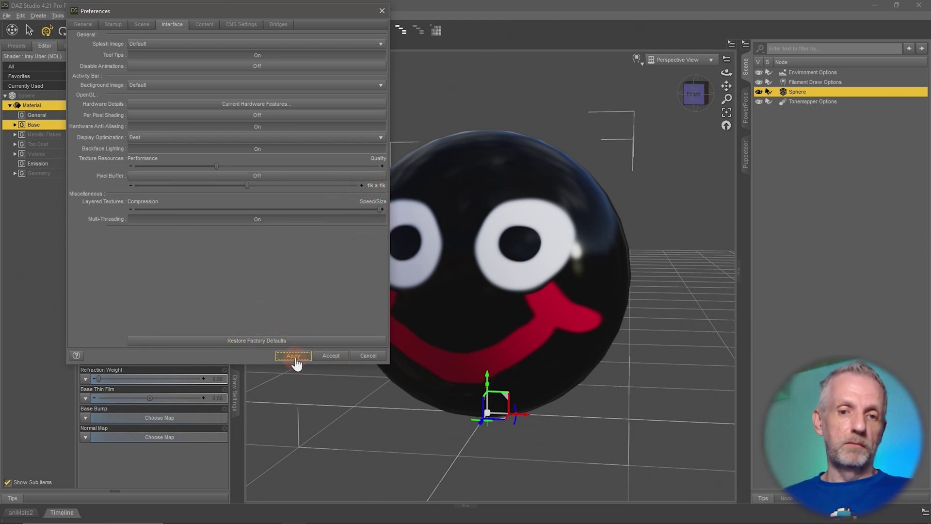
Accept the preferences, orbit around the sphere, and bring up the Base Color map's options
left_click(324, 359)
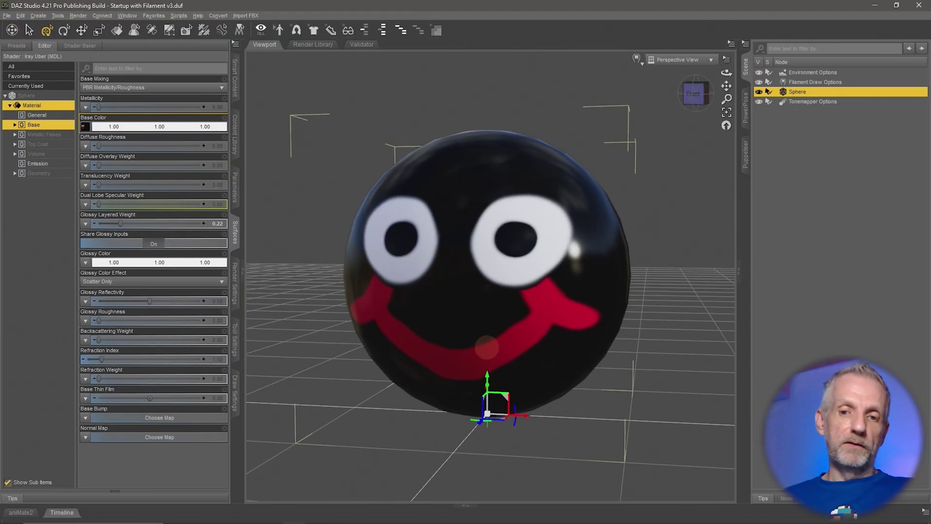
left_click_drag(487, 347, 493, 358)
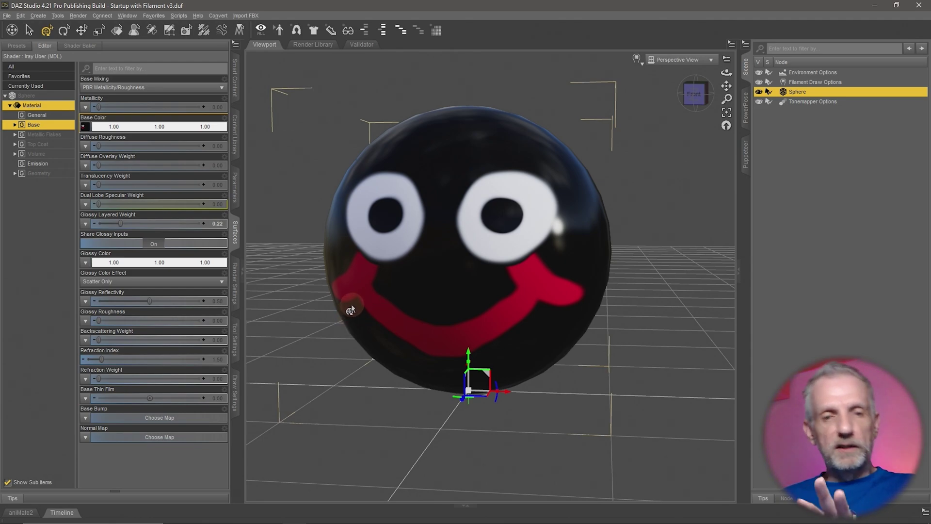
left_click(86, 126)
In the Layered Image Editor, narrow Eyes.png to 80.3% X Scale and shift it to X Position 49
left_click(125, 169)
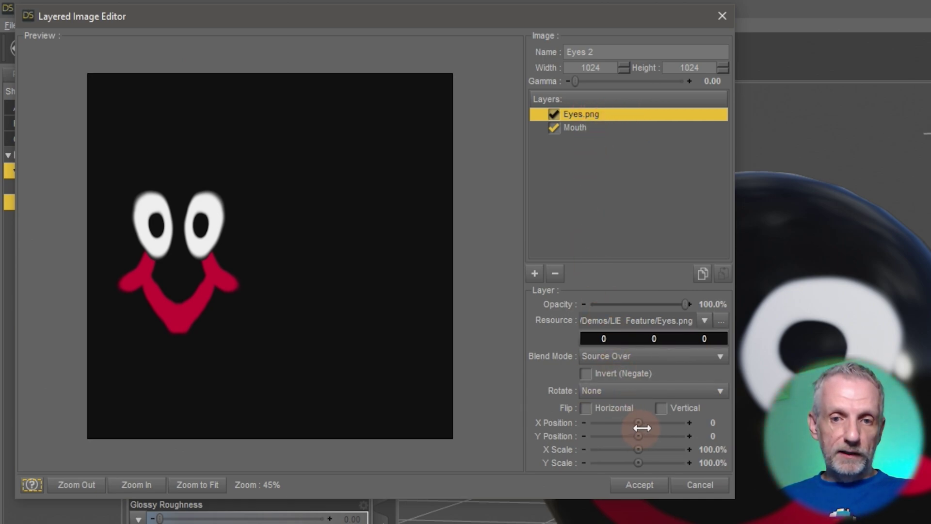
left_click_drag(681, 423, 622, 423)
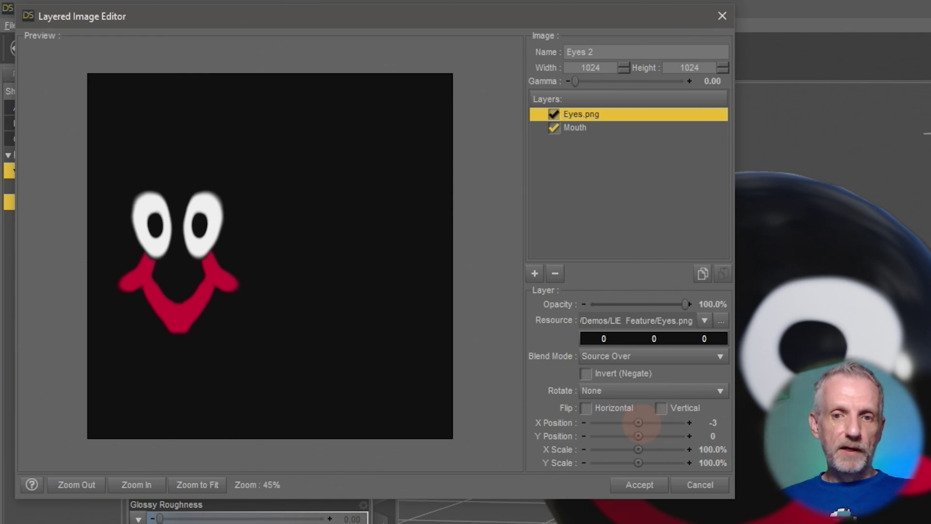
left_click(713, 423)
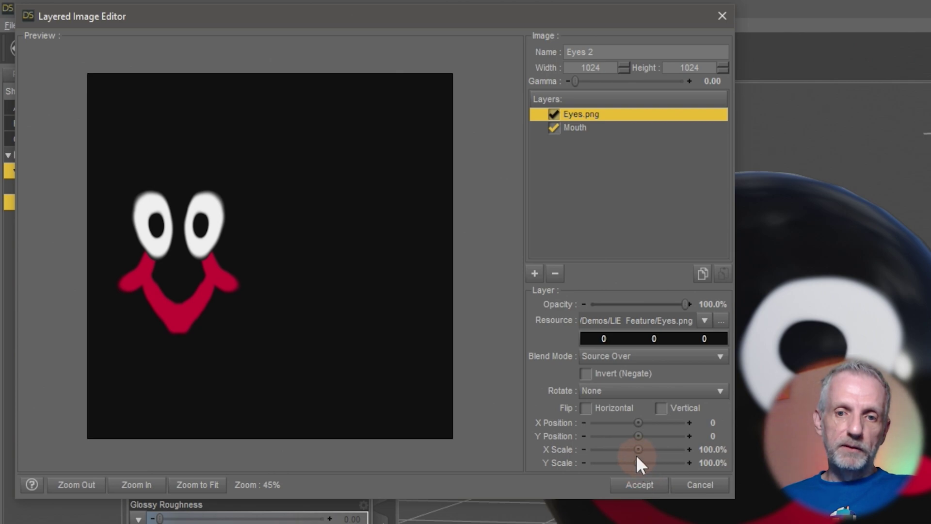
left_click_drag(637, 451, 618, 450)
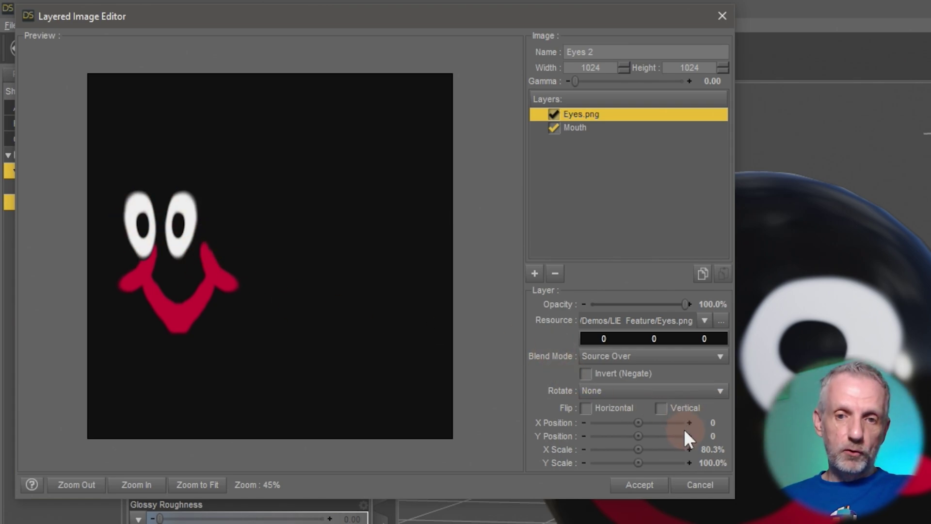
mouse_move(639, 423)
left_mouse_down()
mouse_move(655, 422)
mouse_move(636, 422)
mouse_move(645, 423)
left_mouse_up()
Adjust the Eyes.png layer's Y Position, leaving the Mouth unchanged, and accept the texture
left_click(607, 127)
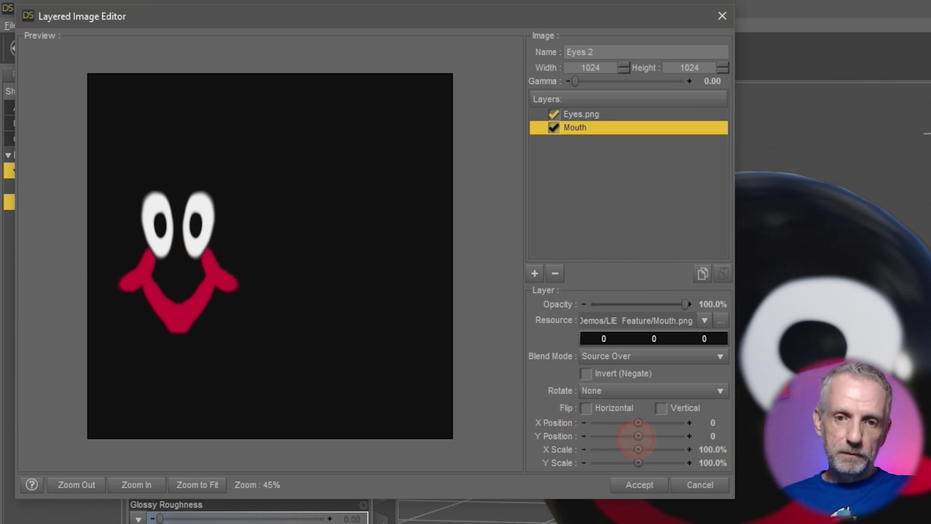
left_click_drag(638, 439, 640, 436)
left_click(629, 115)
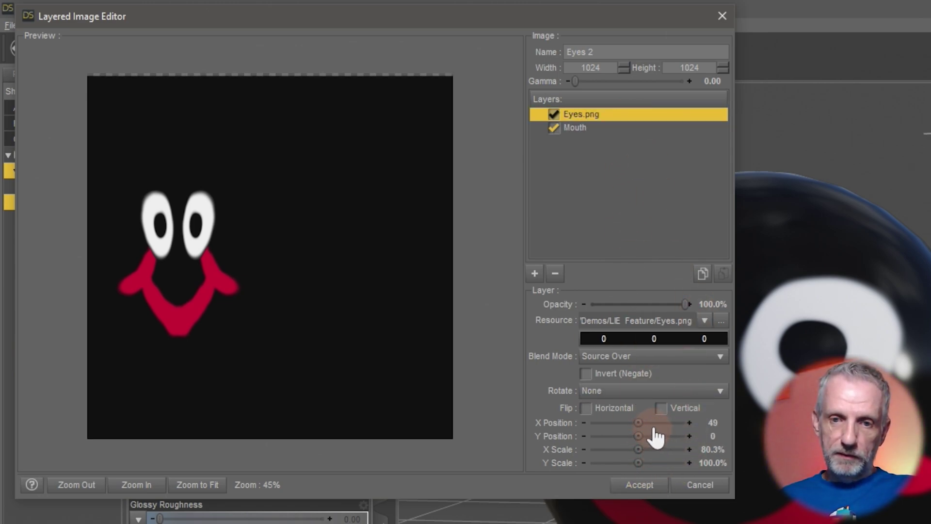
left_click_drag(639, 436, 631, 436)
left_click(641, 486)
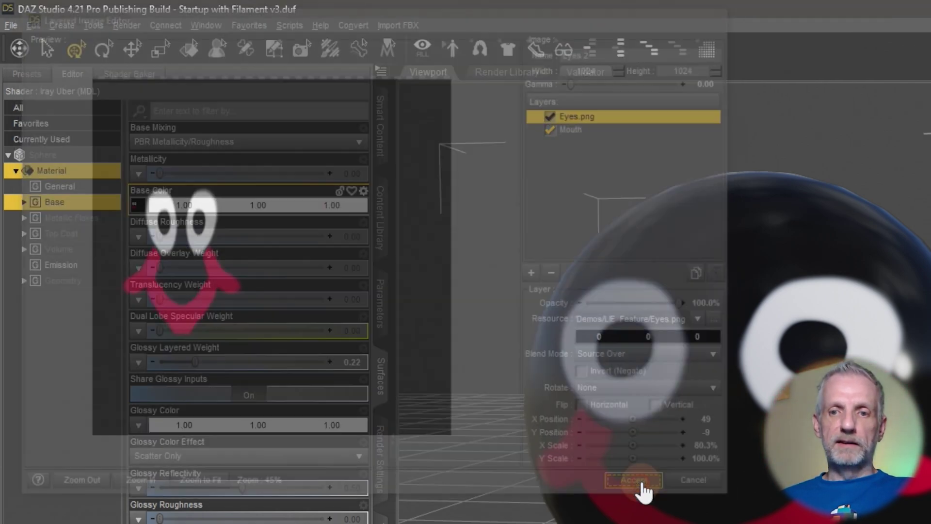
Reopen the layered image, widen the Mouth layer to 141.3% X Scale, and accept
left_click_drag(925, 495, 926, 494, "alt")
mouse_move(138, 206)
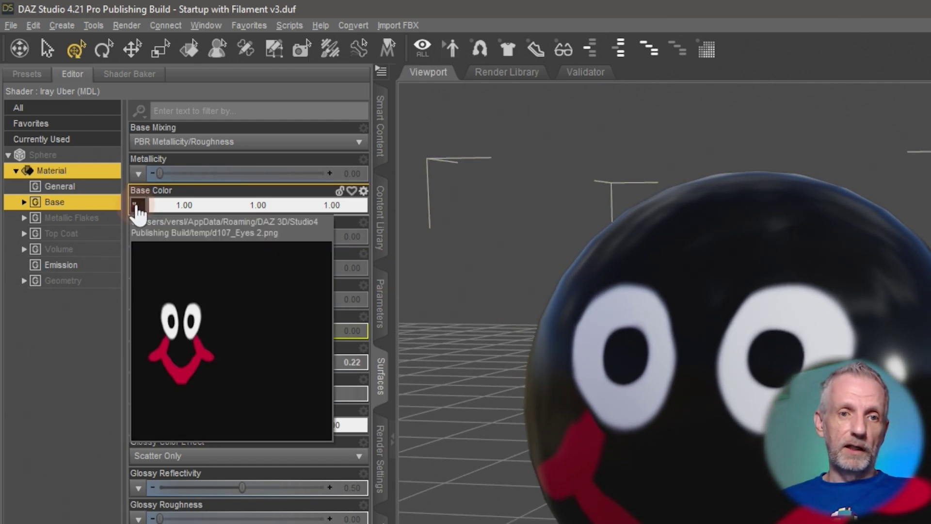
left_click(137, 205)
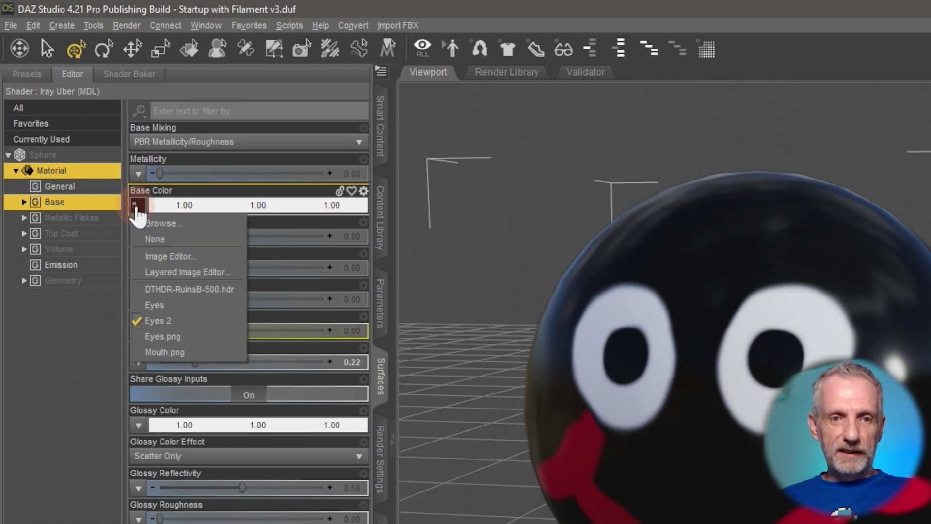
left_click(202, 272)
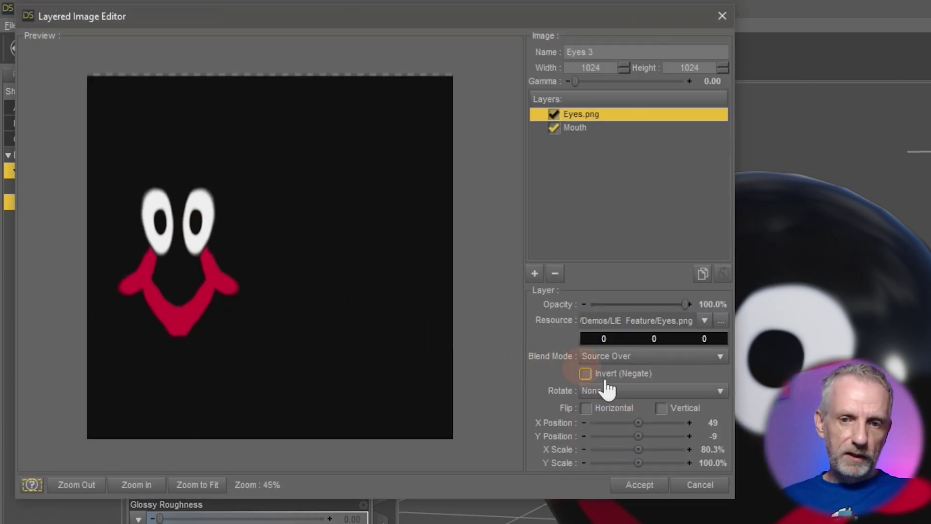
left_click(625, 132)
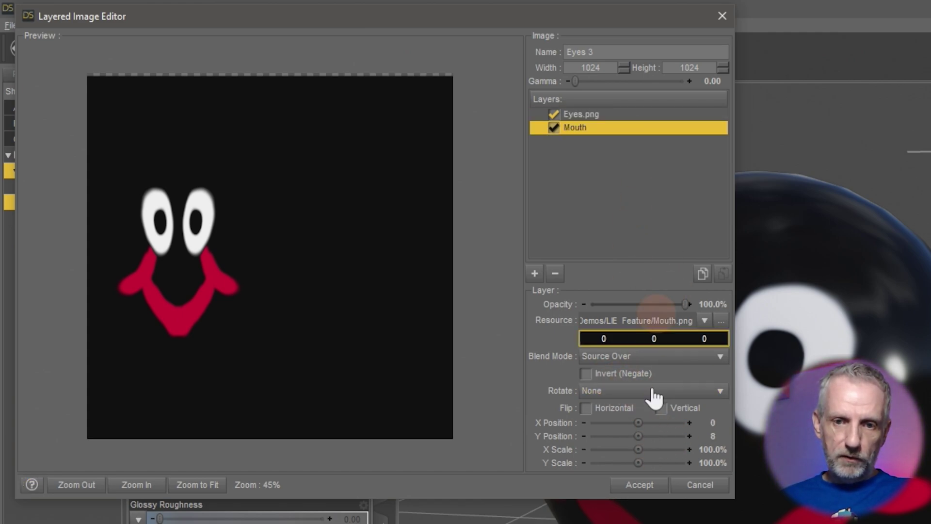
left_click(639, 462)
left_click_drag(648, 450, 634, 425)
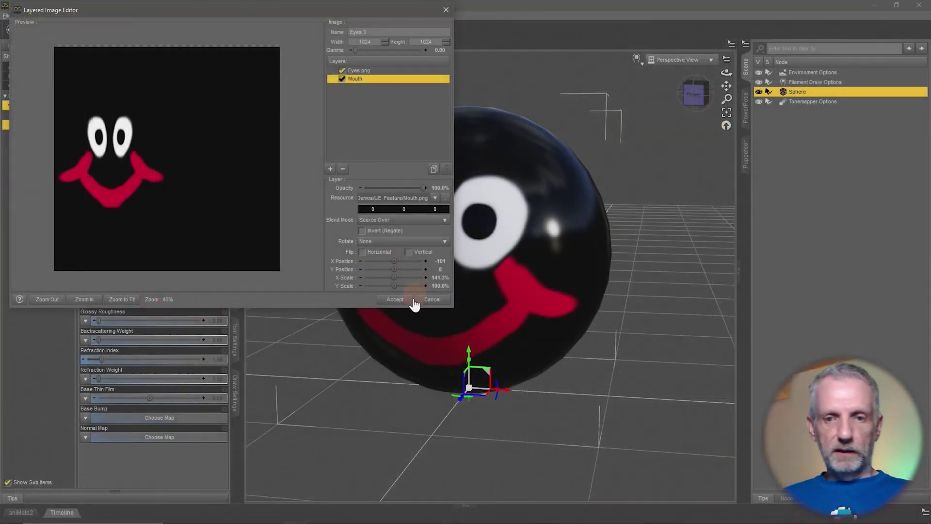
left_click(640, 484)
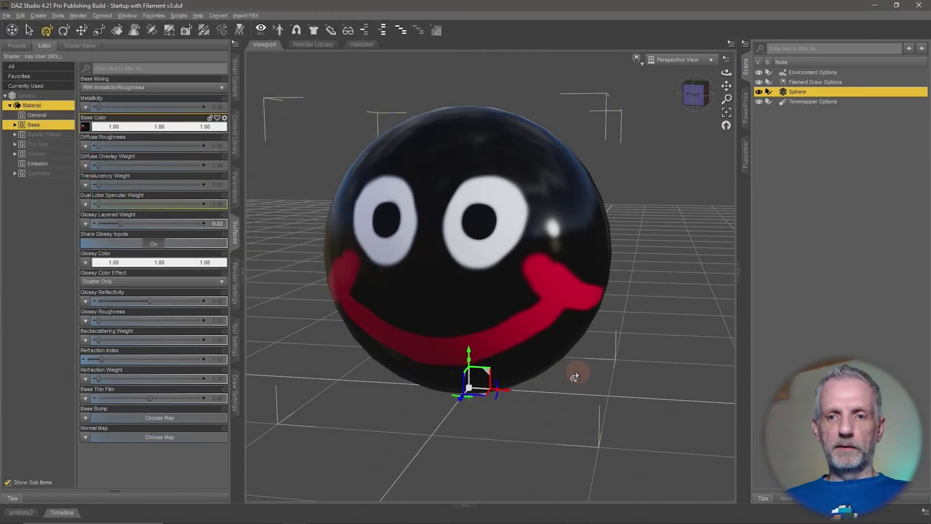
left_click_drag(575, 377, 562, 374, "alt")
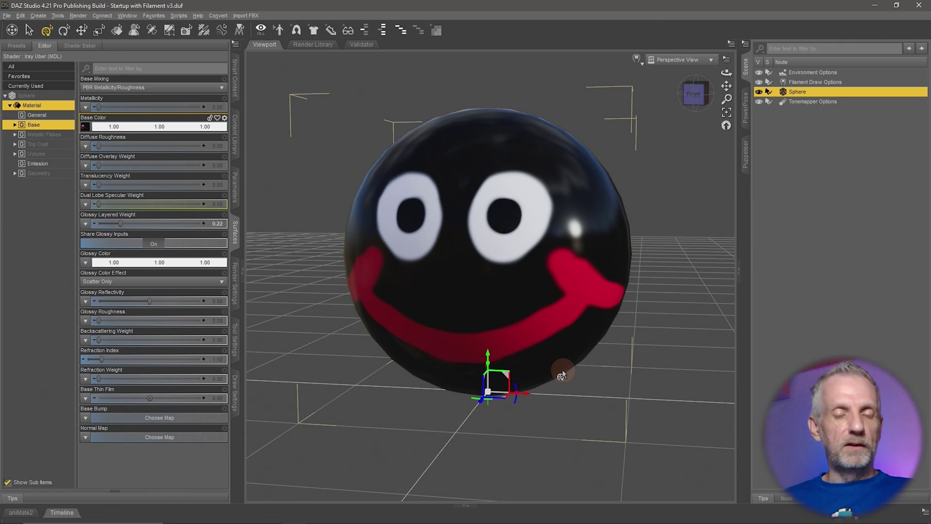
left_click(85, 127)
left_click(131, 169)
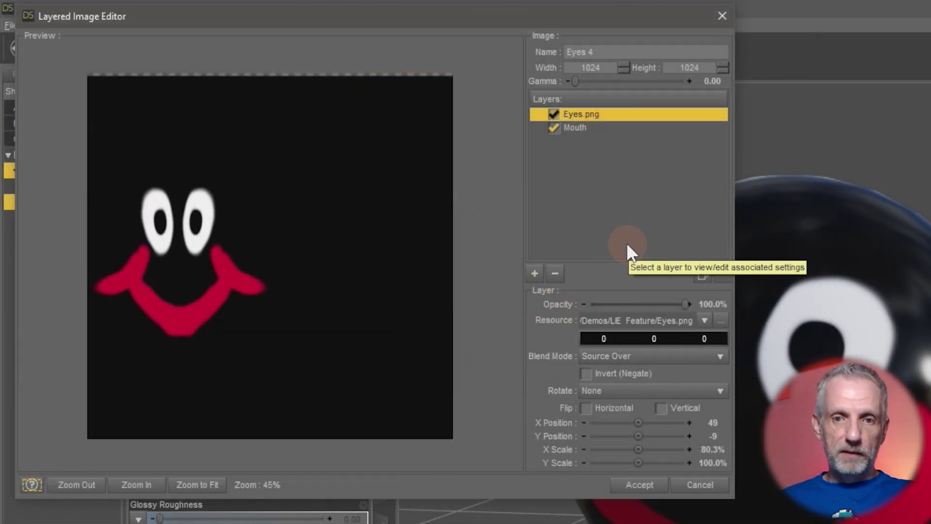
Add a colour layer filled yellow (231, 255, 71), toggling its visibility off and back on
left_click(535, 274)
left_click(612, 207)
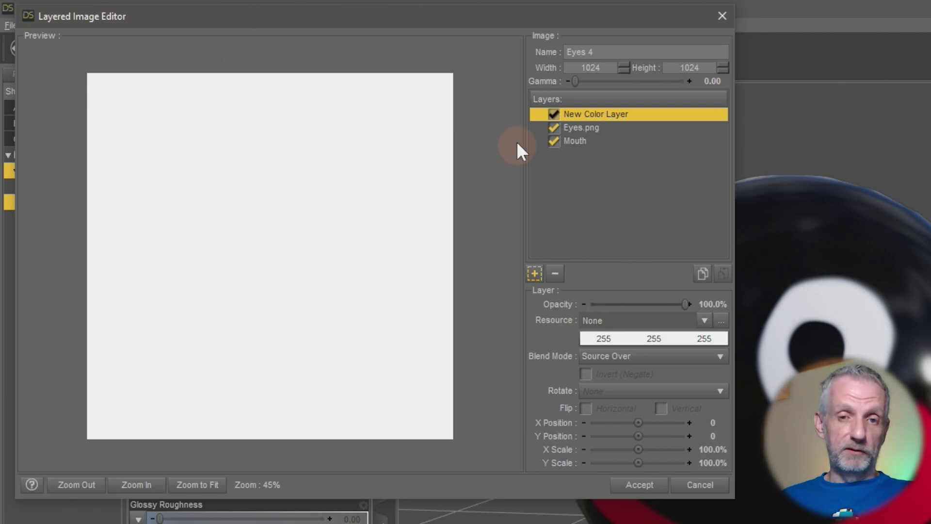
left_click(635, 338)
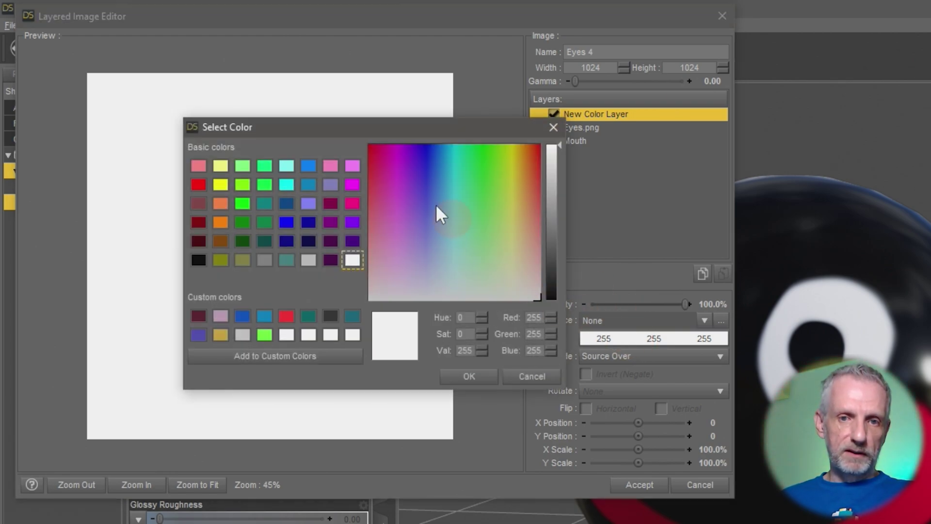
left_click_drag(432, 200, 508, 188)
left_click(469, 376)
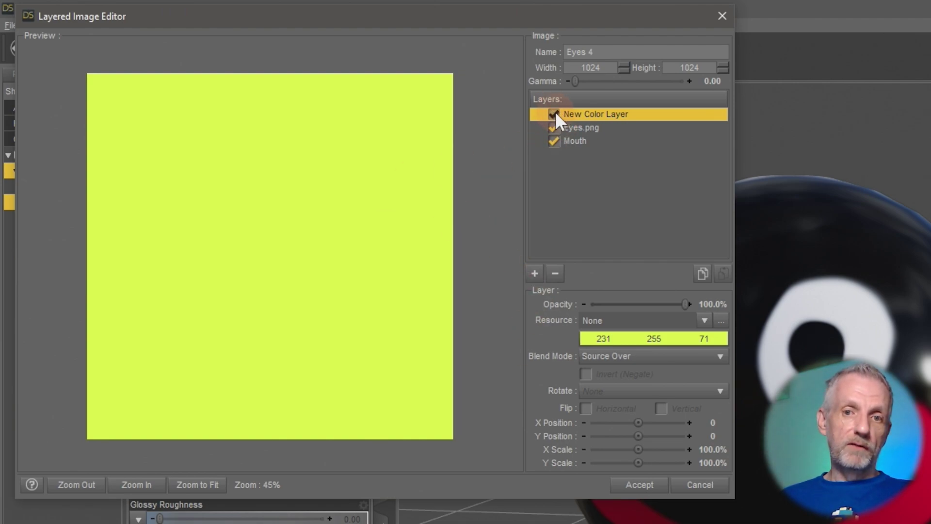
left_click(554, 115)
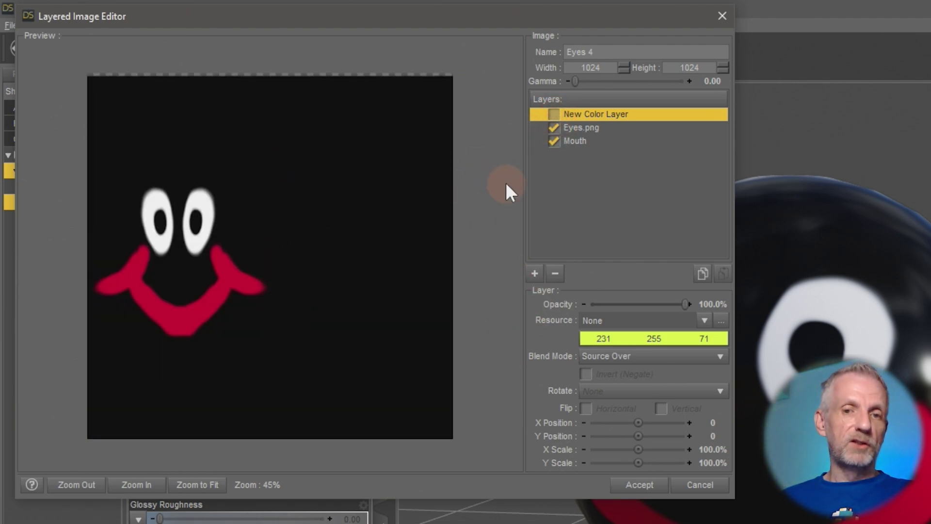
left_click(553, 114)
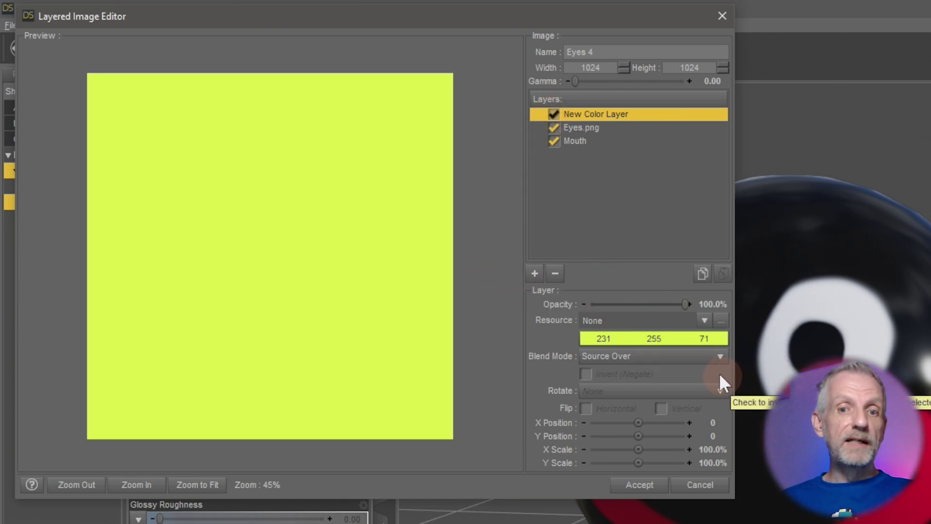
Set the colour layer to Multiply blend at 83.3% opacity and accept the image
left_click(703, 368)
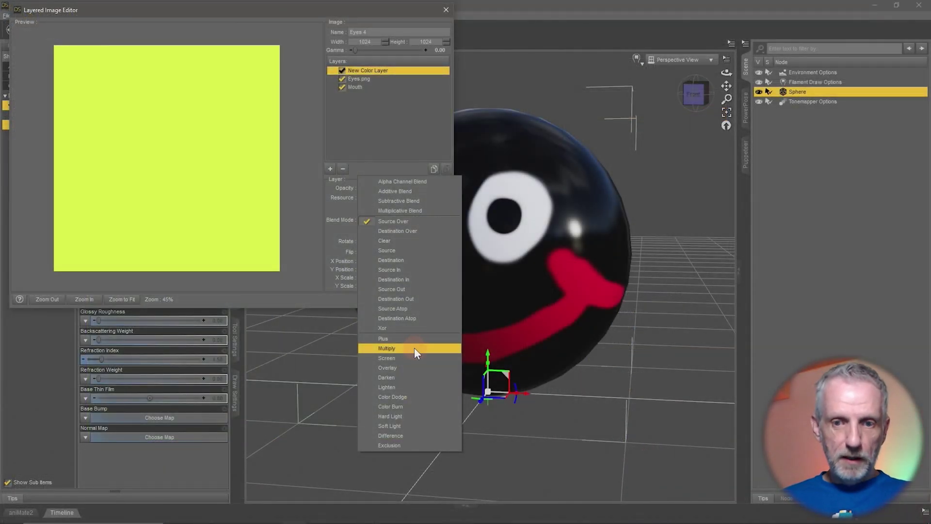
left_click(415, 349)
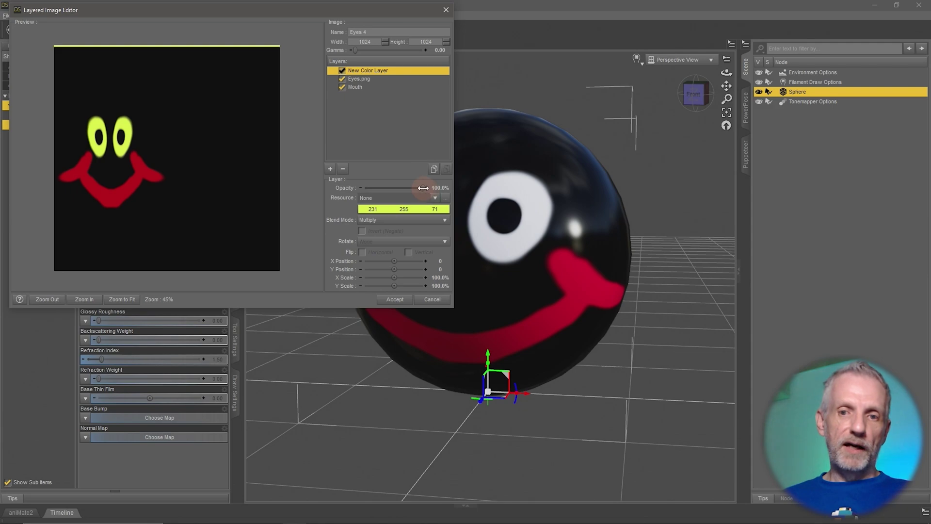
left_click_drag(418, 188, 396, 189)
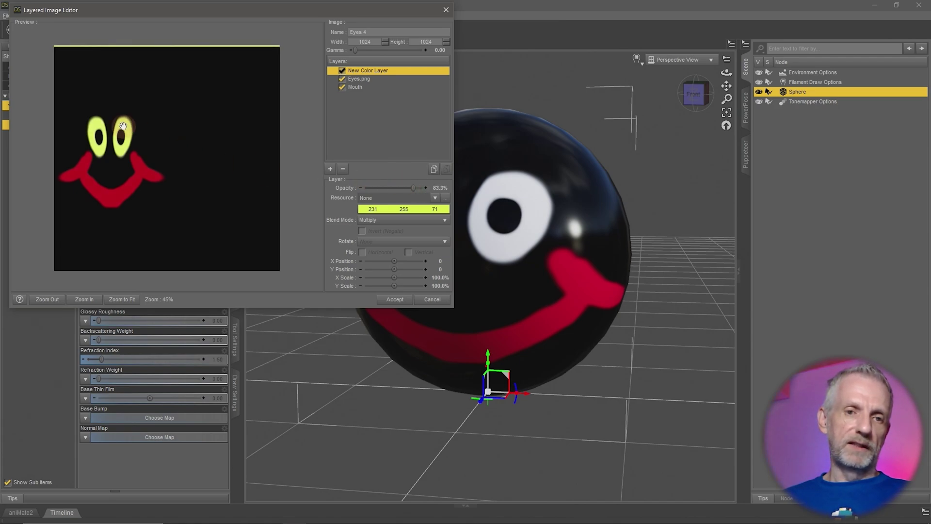
left_click(394, 301)
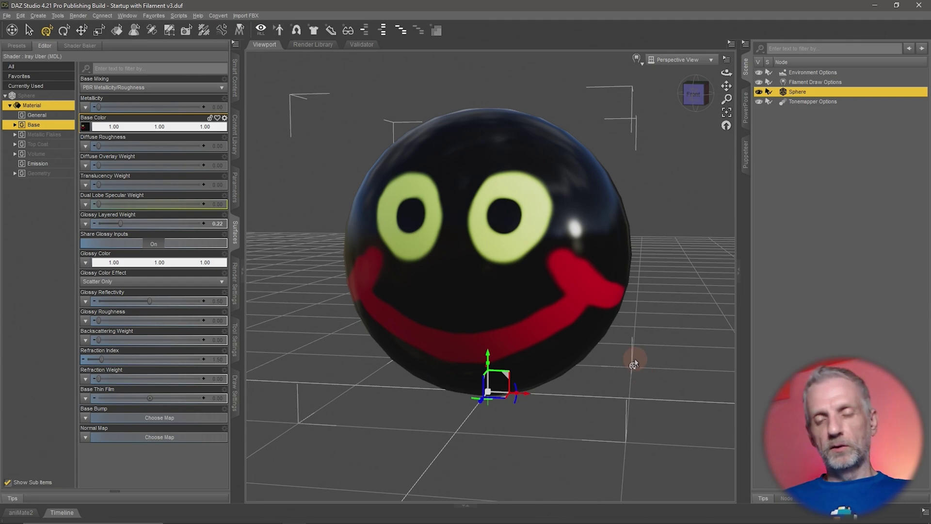
Reopen the layered image and change the colour layer to blue (97, 118, 255) at 61.7% opacity
left_click_drag(634, 363, 616, 356)
left_click(86, 127)
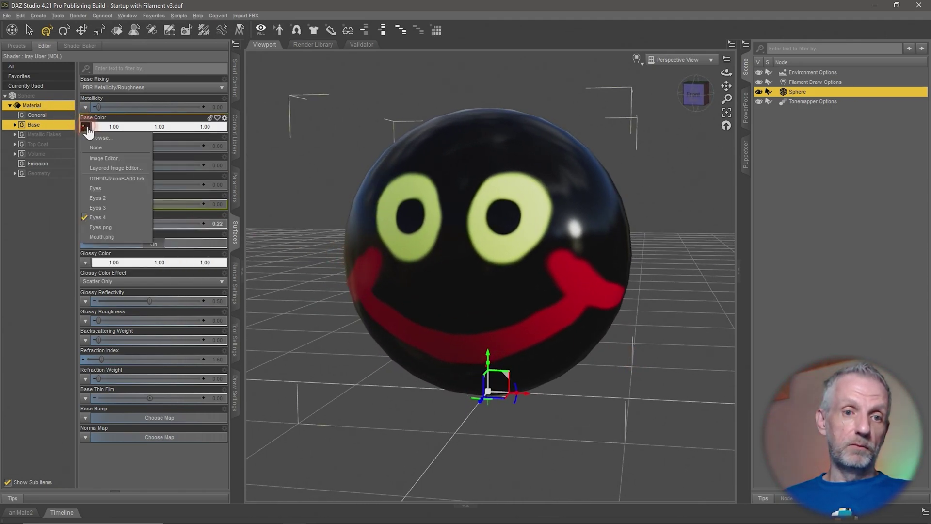
left_click(119, 168)
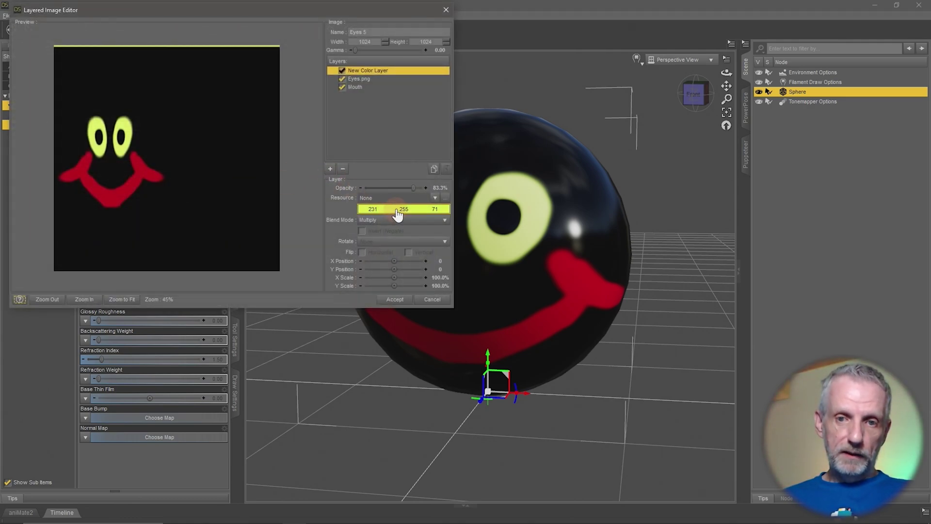
left_click(395, 208)
left_click(265, 124)
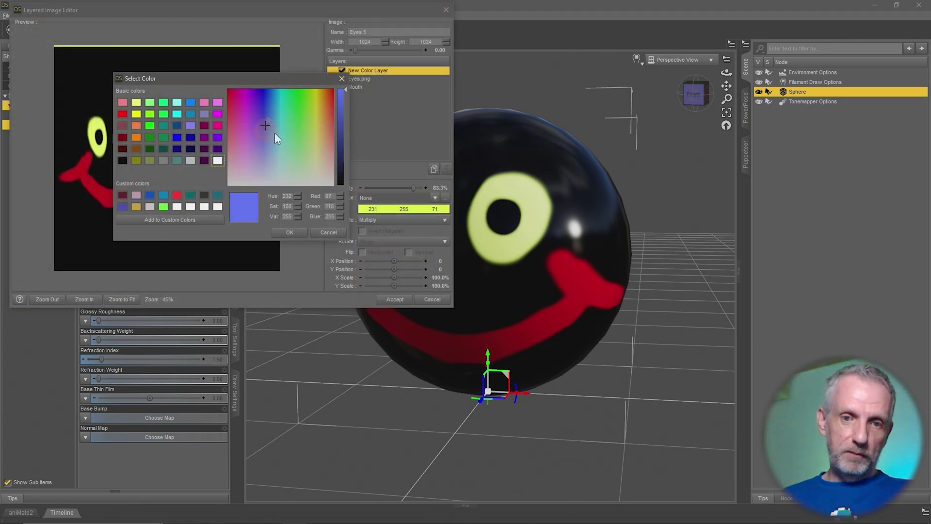
left_click(286, 234)
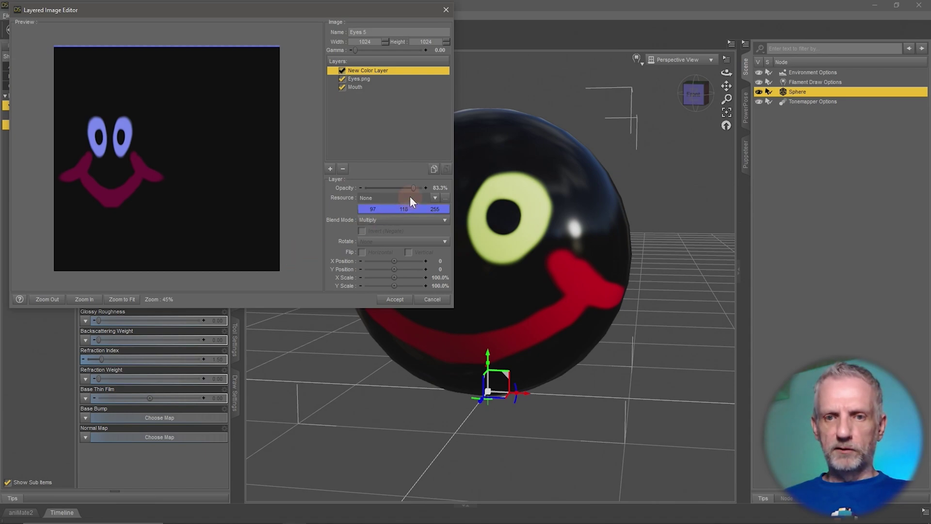
mouse_move(413, 189)
left_mouse_down()
mouse_move(382, 189)
mouse_move(406, 190)
left_mouse_up()
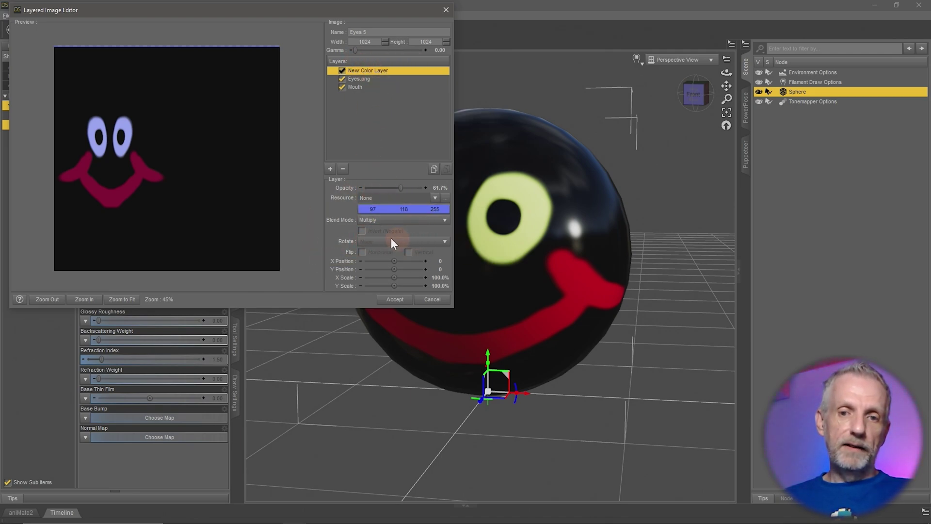
Try Darken, then set the blue colour layer's blend mode to Soft Light in the Eyes 6 map
left_click(411, 222)
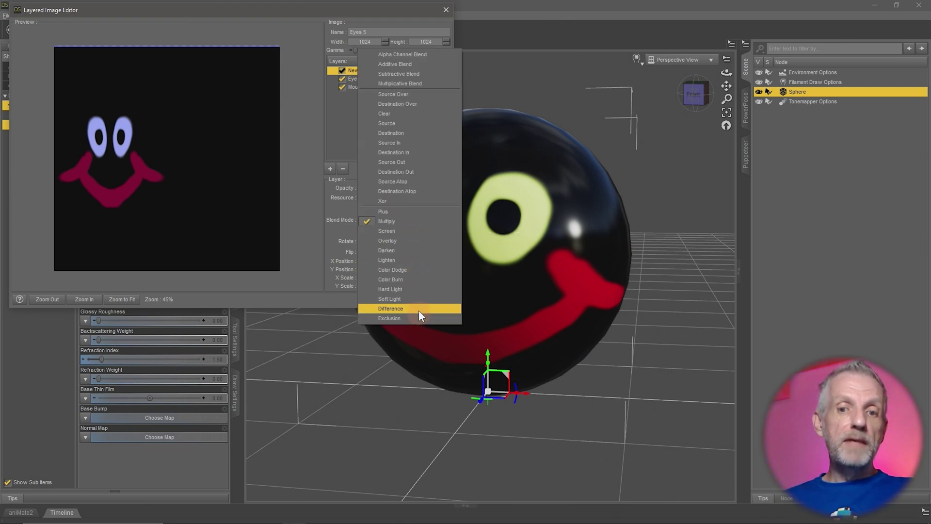
left_click(412, 249)
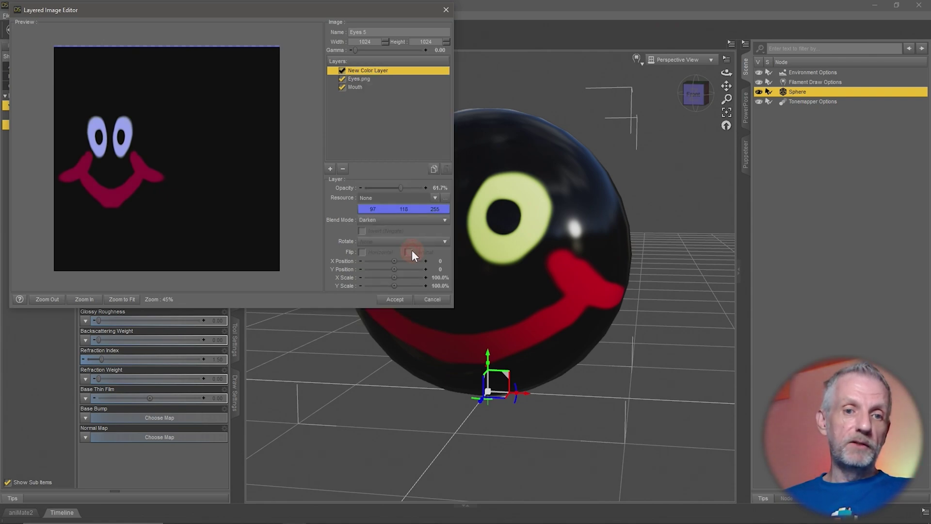
left_click(418, 220)
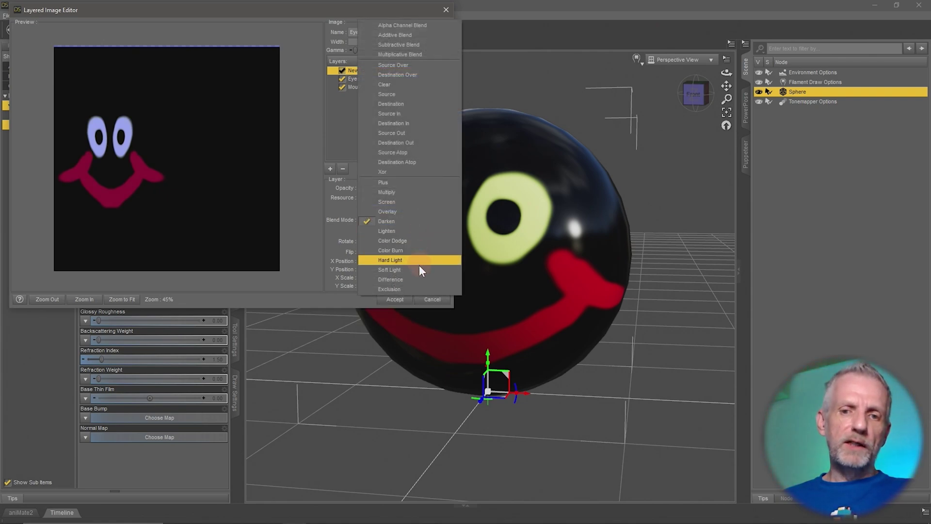
key("Escape")
left_click(418, 220)
left_click(411, 246)
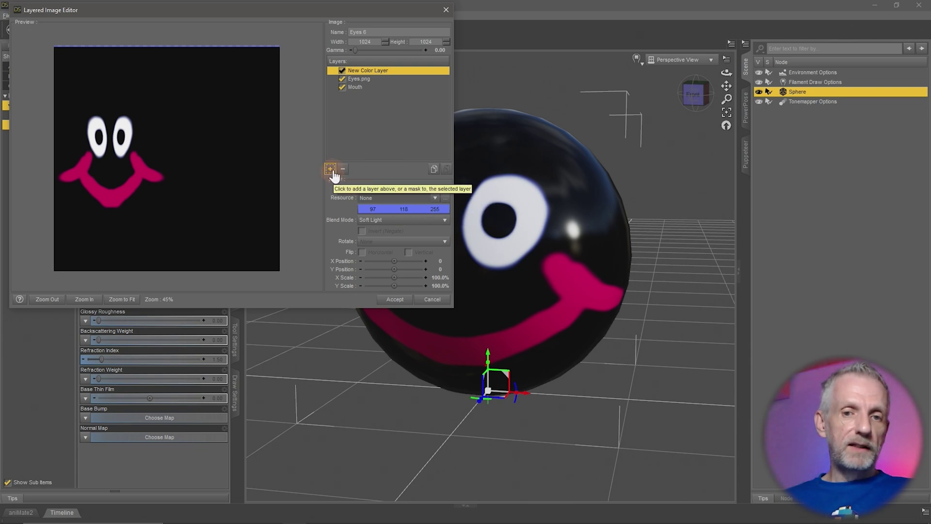
left_click(331, 170)
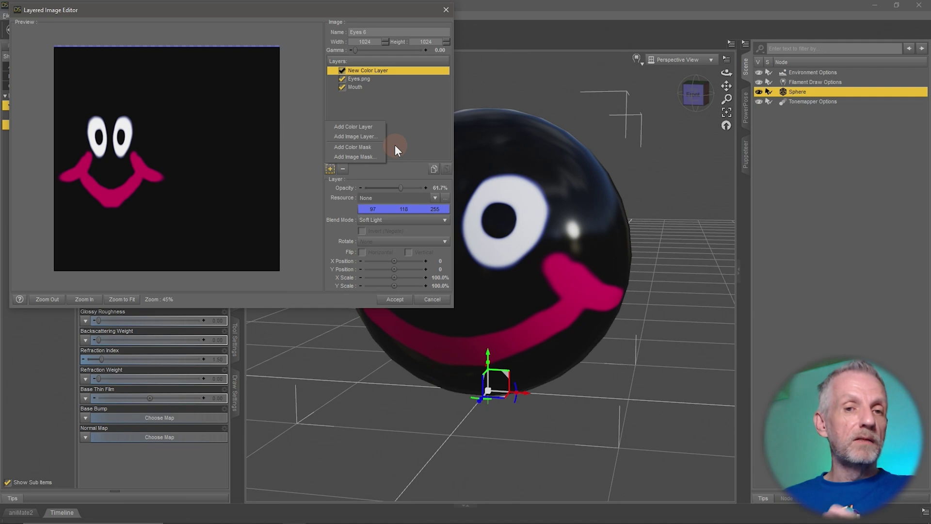
left_click(396, 301)
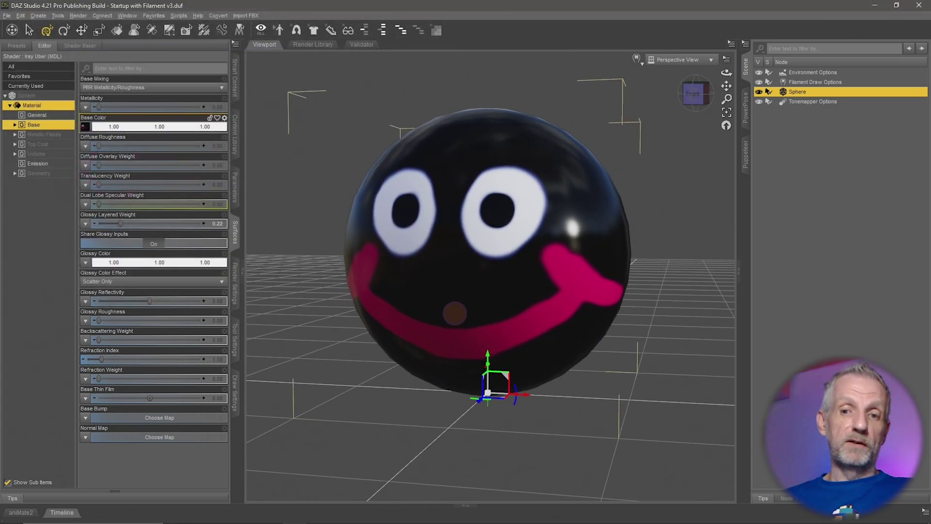
left_click_drag(439, 316, 461, 318, "alt")
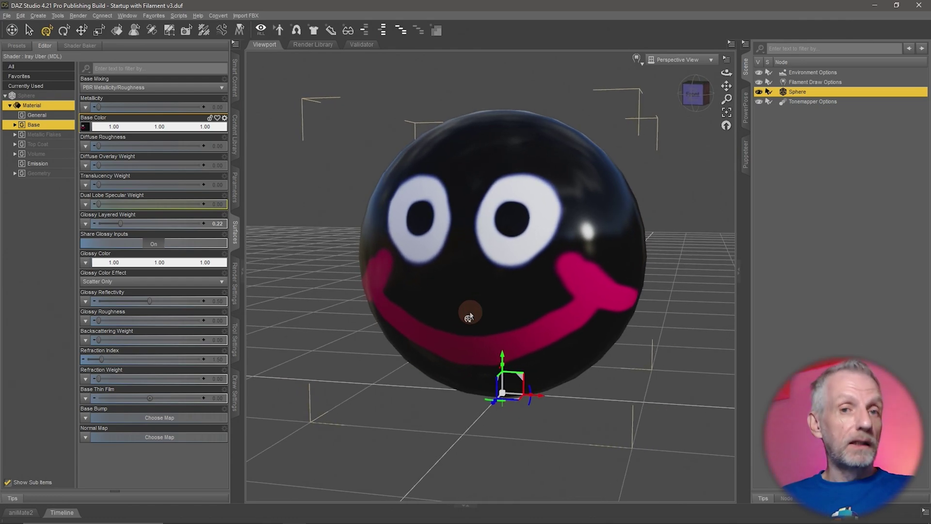